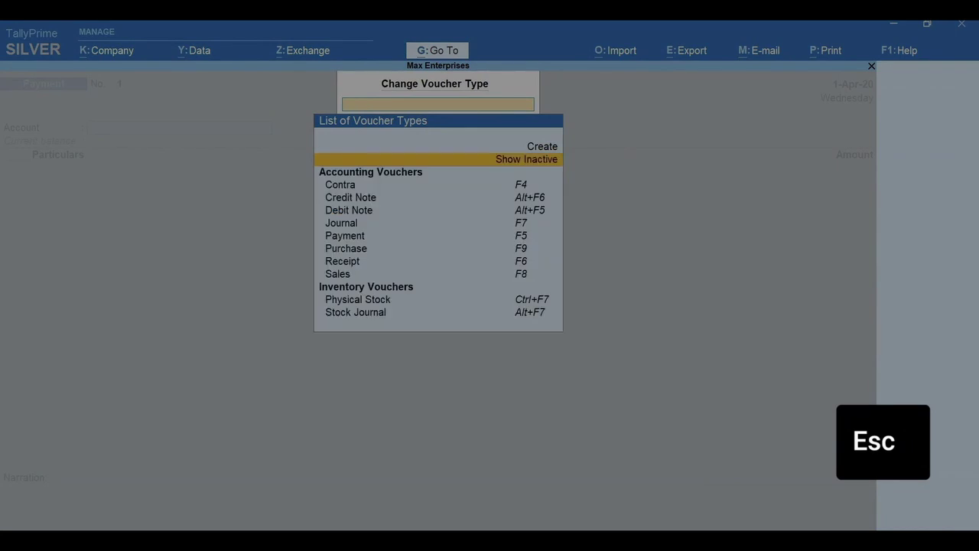
- Start a purchase voucher and set its voucher mode to Item Invoice
key("F9")
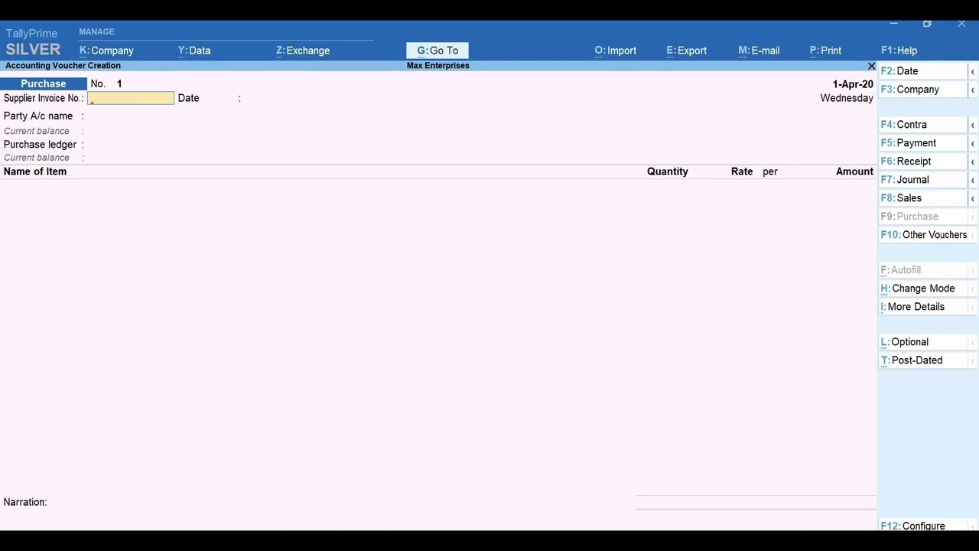
key("ctrl")
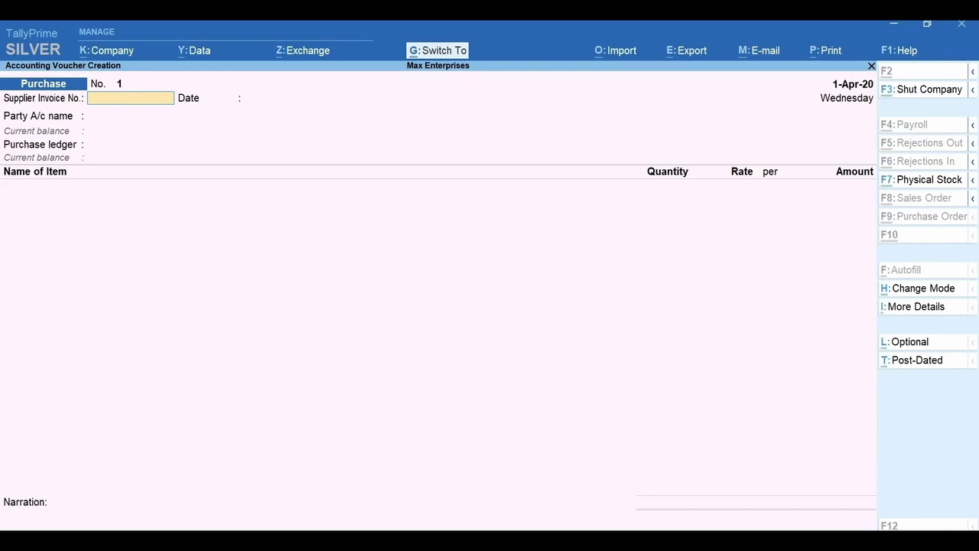
key("ctrl+h")
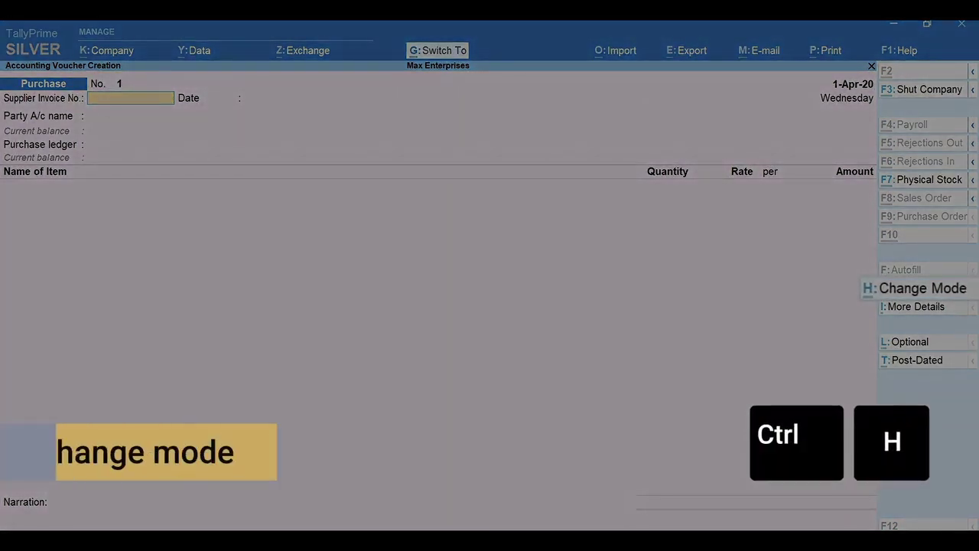
key("Down")
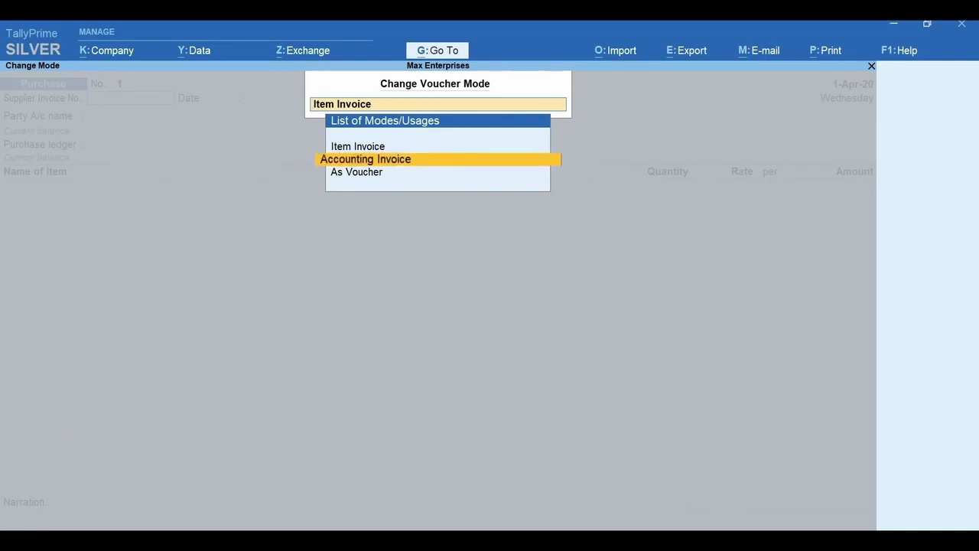
key("Down")
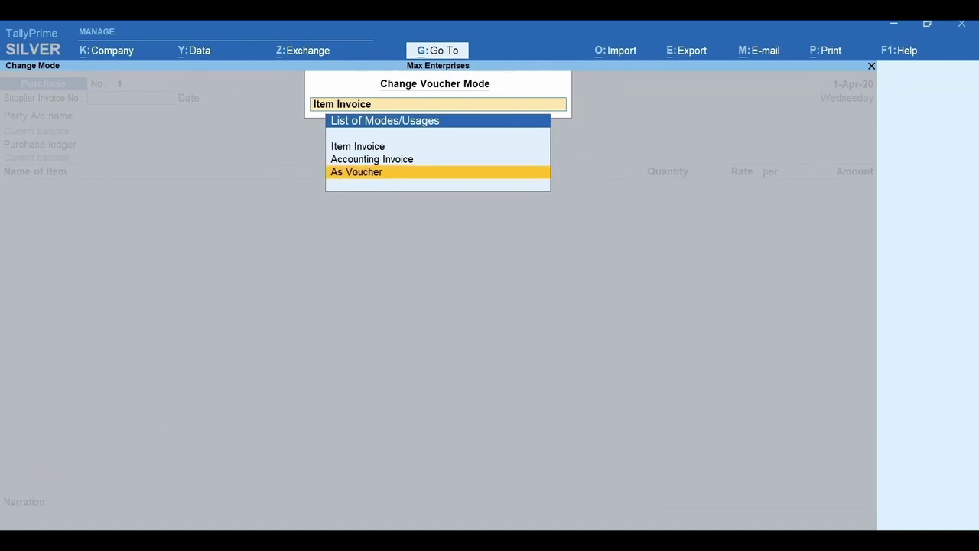
key("Up")
key("Up")
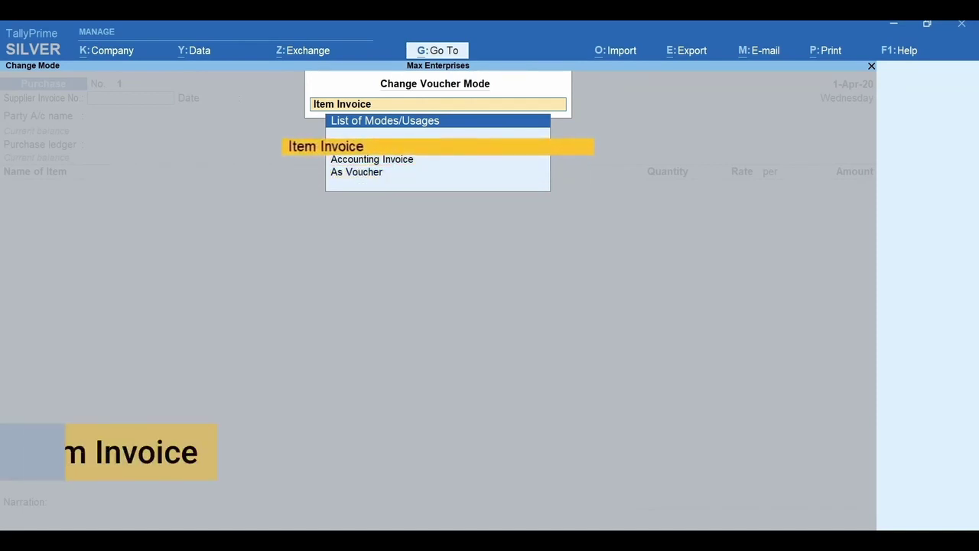
key("Return")
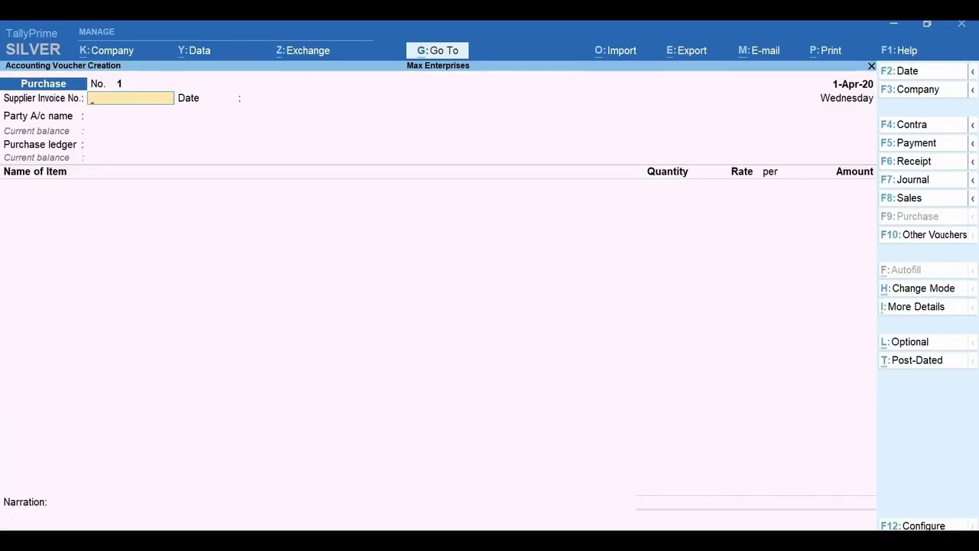
- Set the purchase voucher date to 4-Apr-20 and enter supplier invoice number AE/0027 dated 2-Apr-20
key("F2")
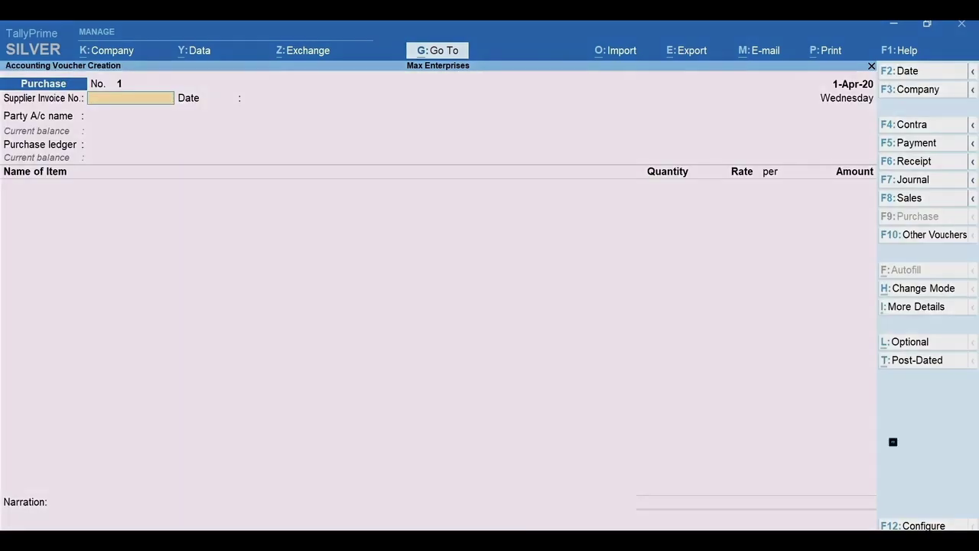
type("4-")
key("Return")
type("AE/")
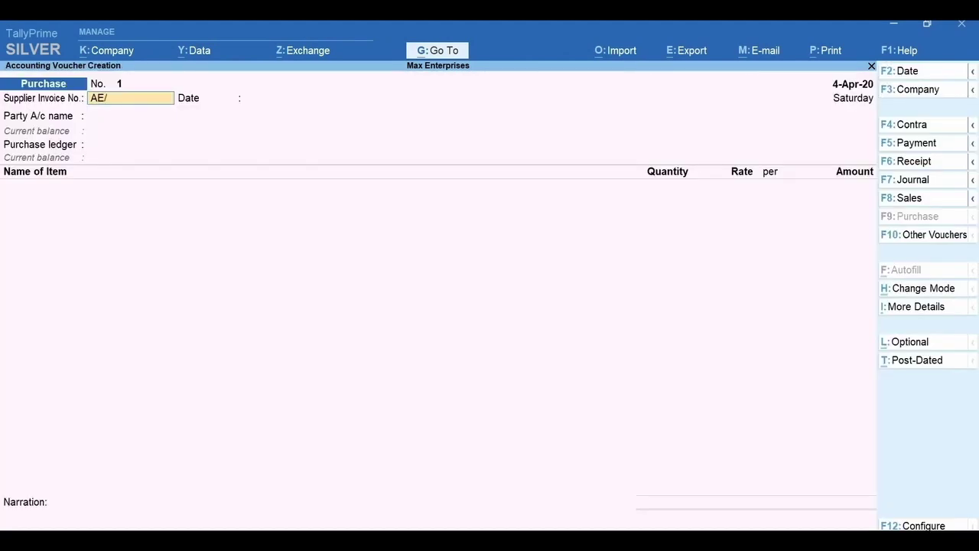
type("0027")
key("Return")
type("2-4")
key("Return")
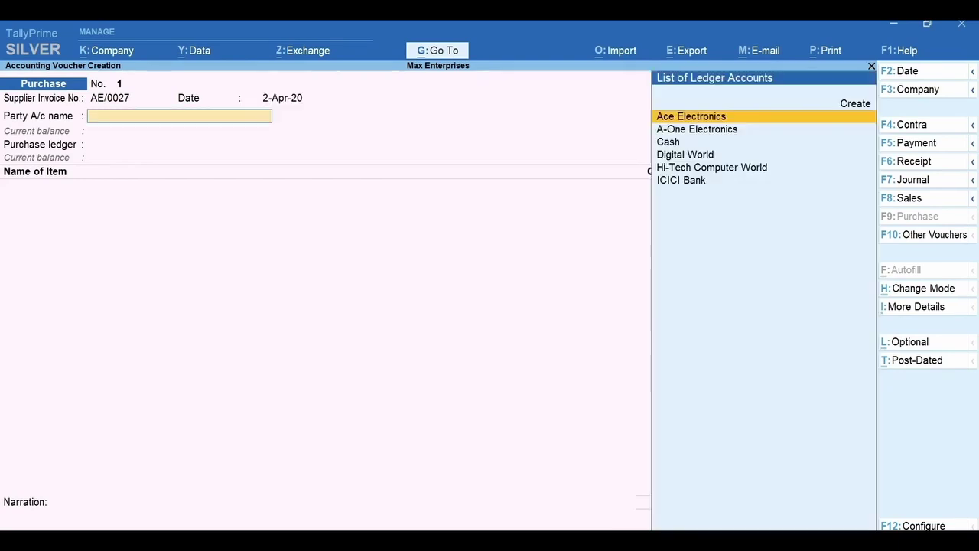
- Choose A-One Electronics as the party, accept its default receipt and party details, and assign the Purchase ledger
key("Down")
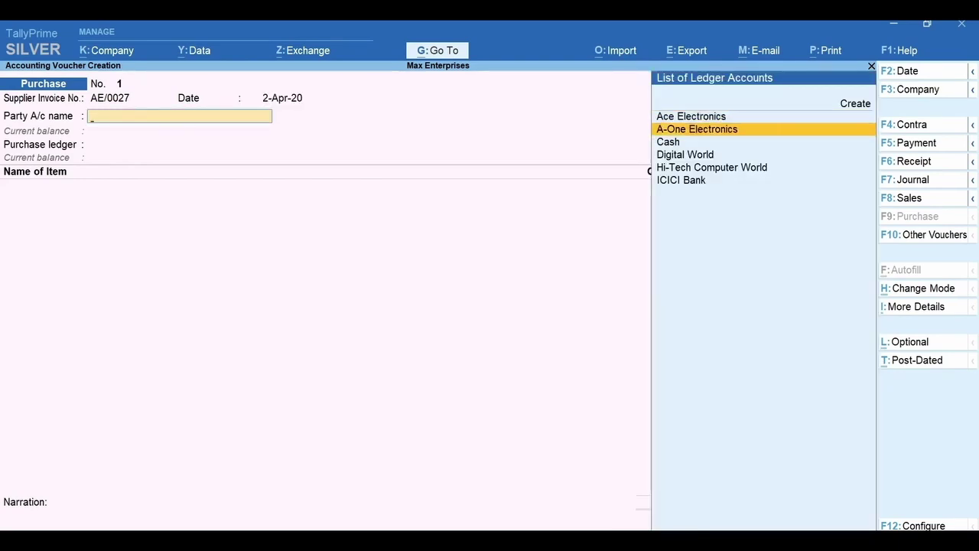
key("Return")
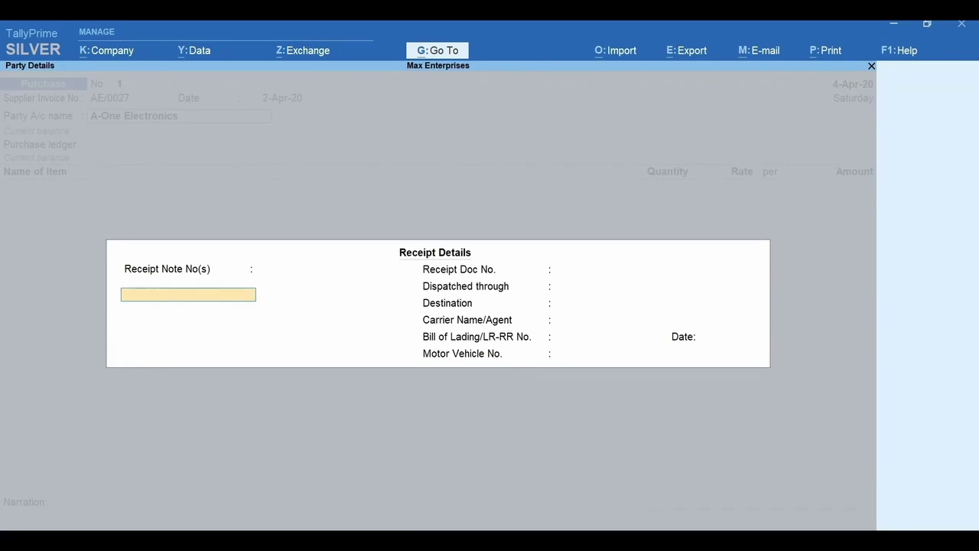
key("ctrl+a")
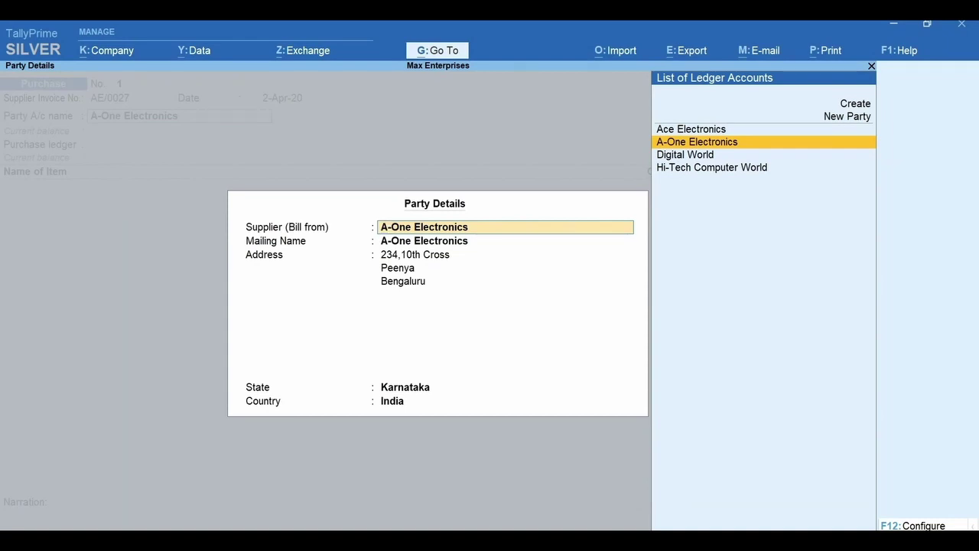
key("ctrl+a")
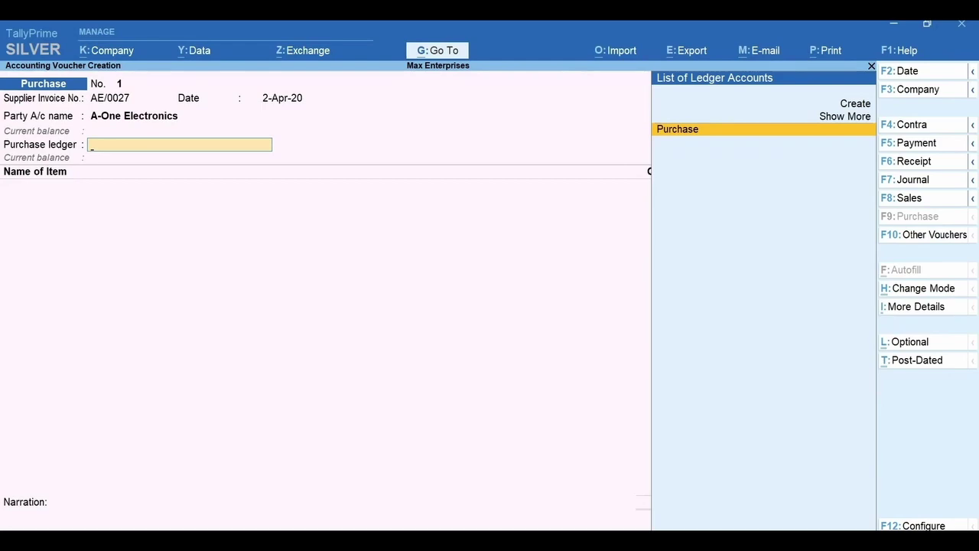
key("Return")
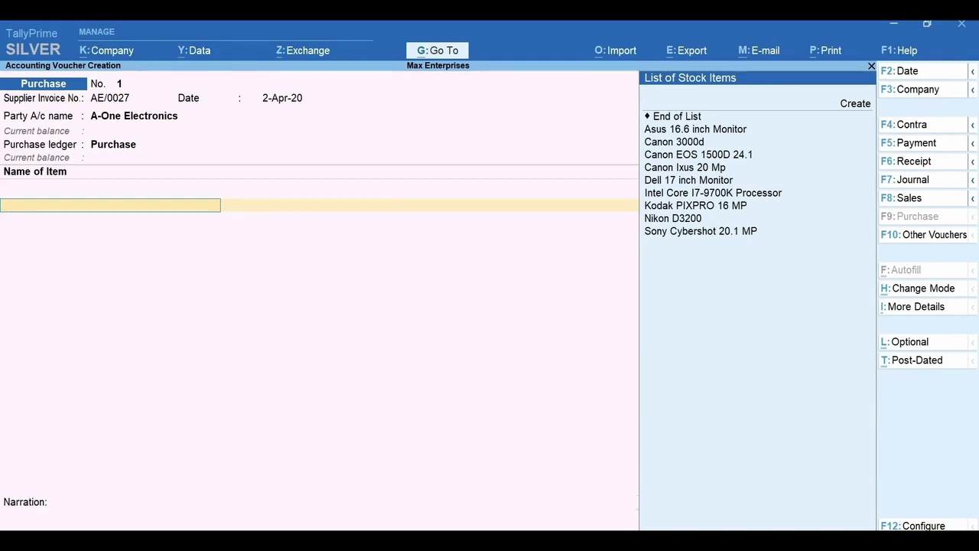
- Add the stock item Dell 17 inch Monitor with a quantity of 10 Nos at a rate of 7900
type("Dell 17 inch Monitor")
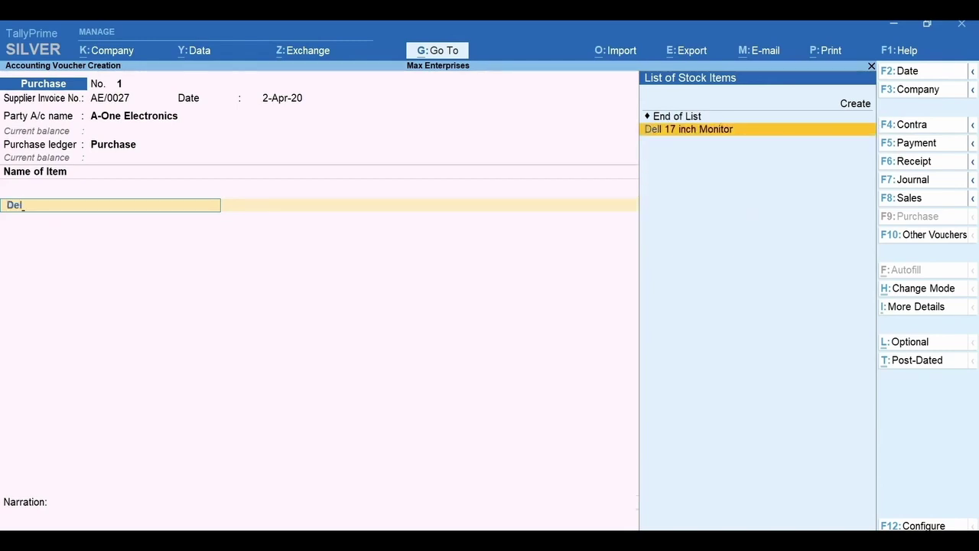
key("Return")
type("10 Nos")
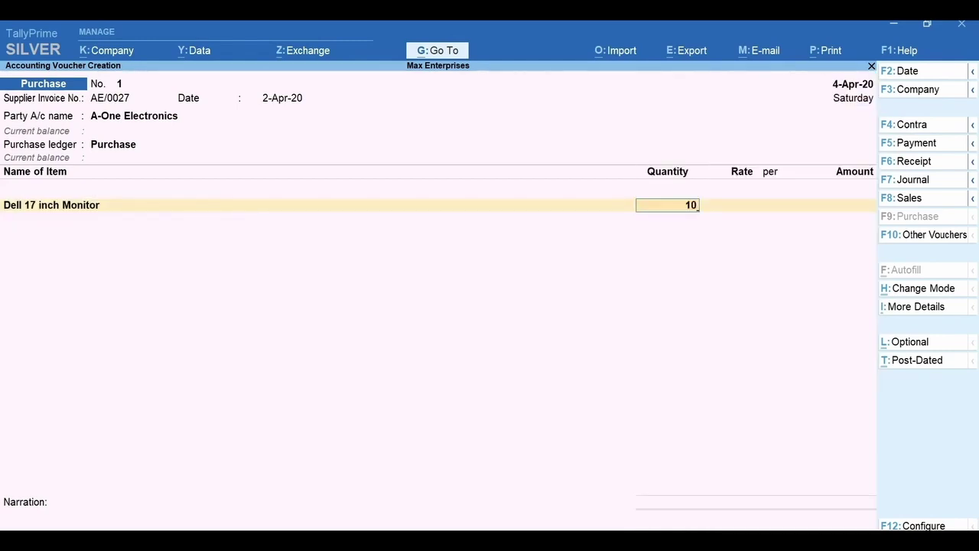
key("Return")
type("7900")
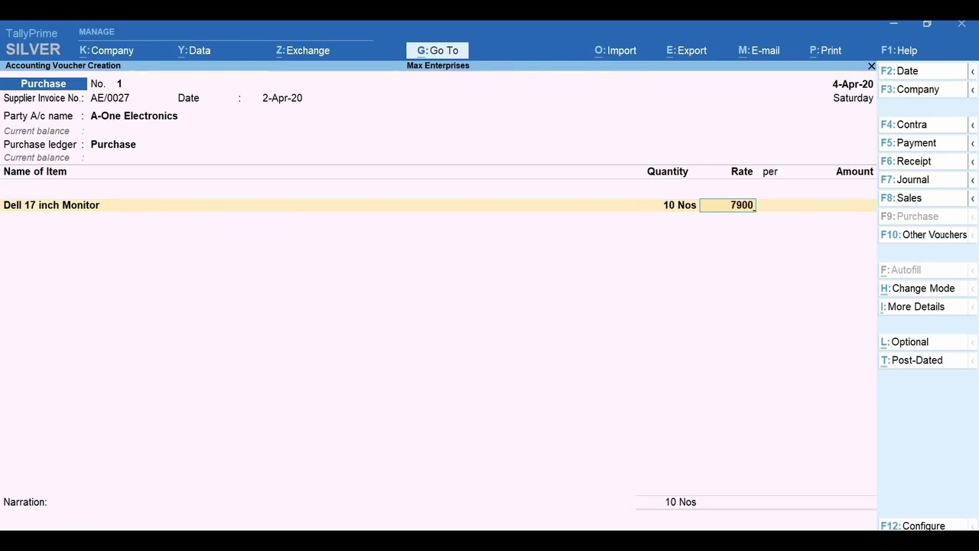
key("Return")
key("Return")
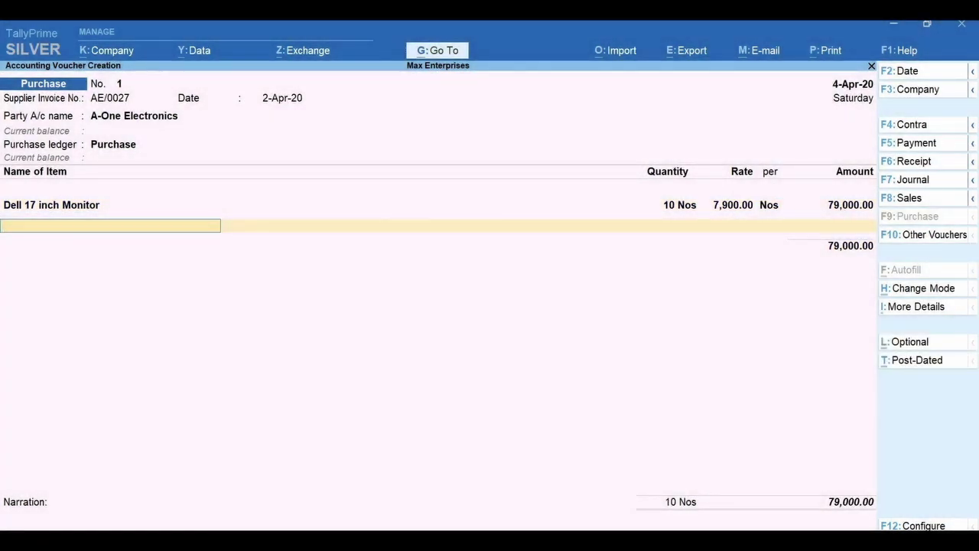
- End the item list and add the Transportation charges ledger with an amount of 850
key("Return")
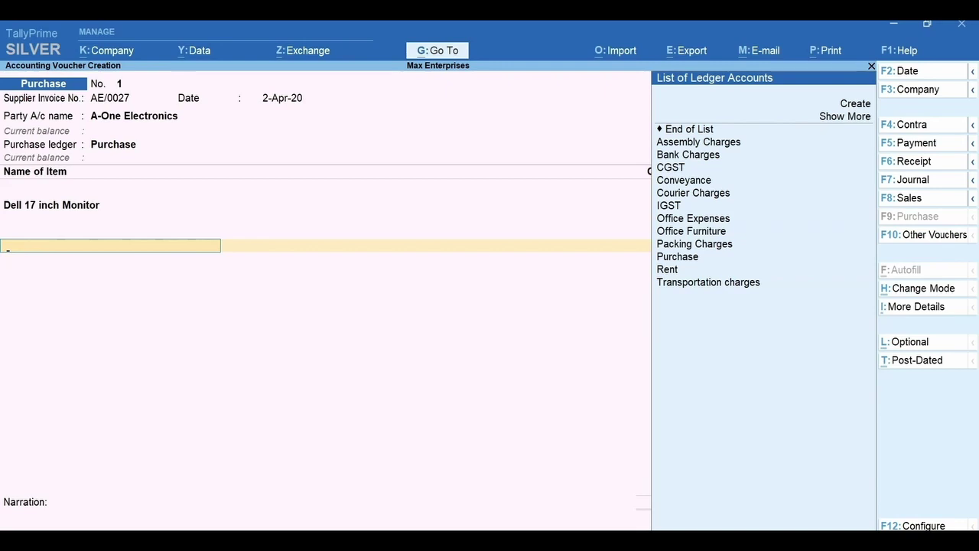
type("Tra")
key("Return")
type("850")
key("Return")
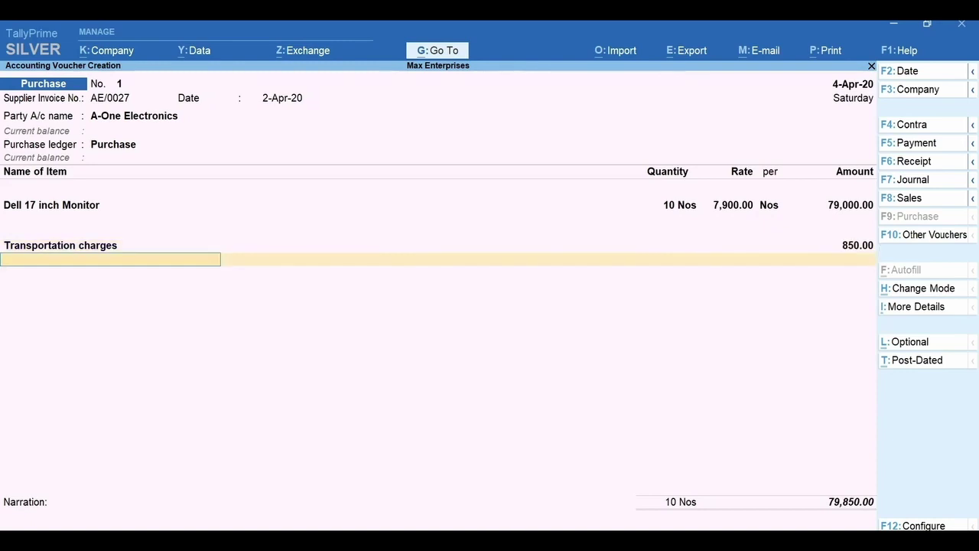
- Leave the narration blank and save the purchase voucher
key("Return")
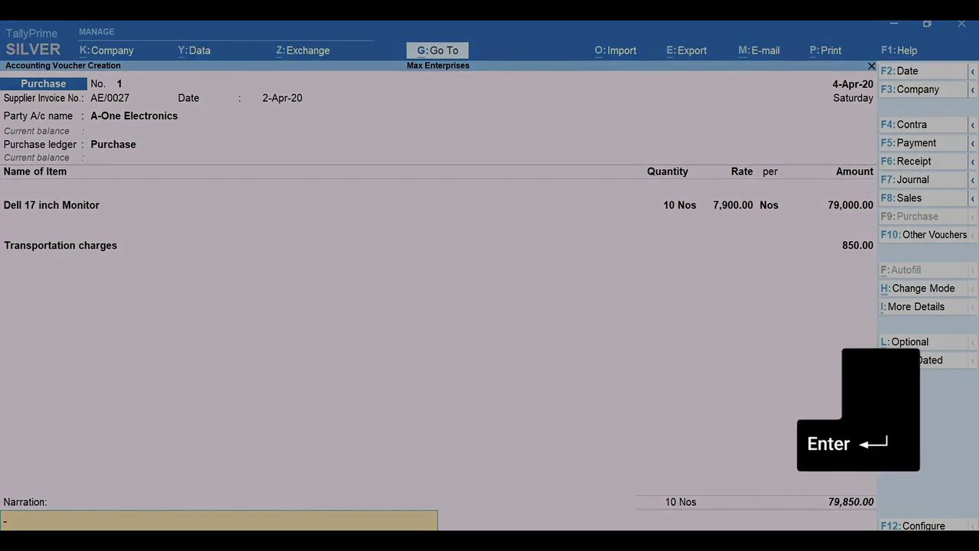
key("Return")
key("y")
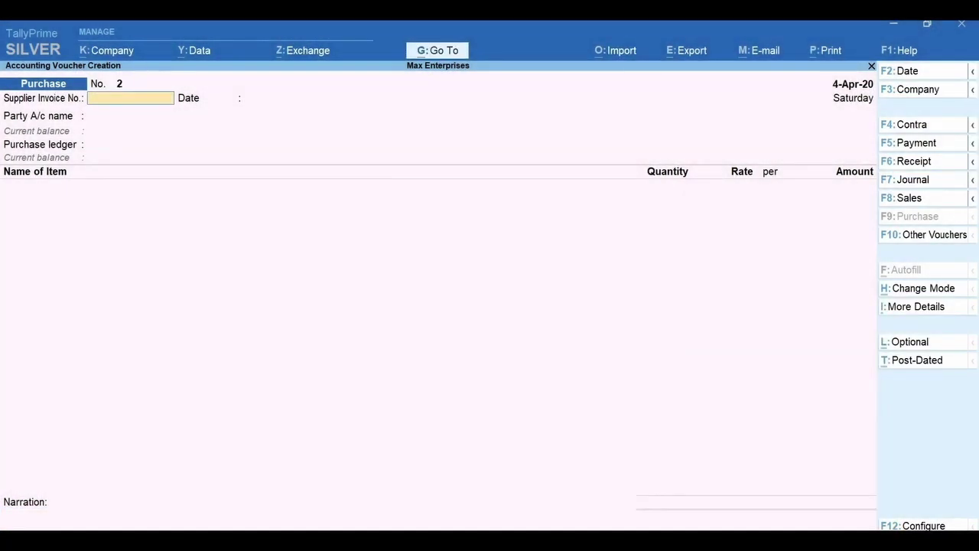
- Start a sales voucher for the party Ace Electronics, accepting the default dispatch and party details
key("F8")
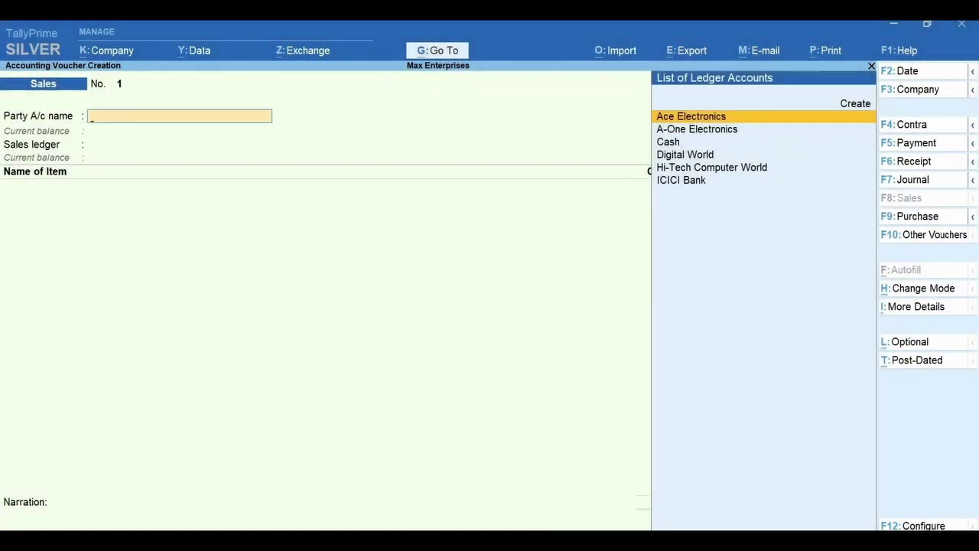
key("Return")
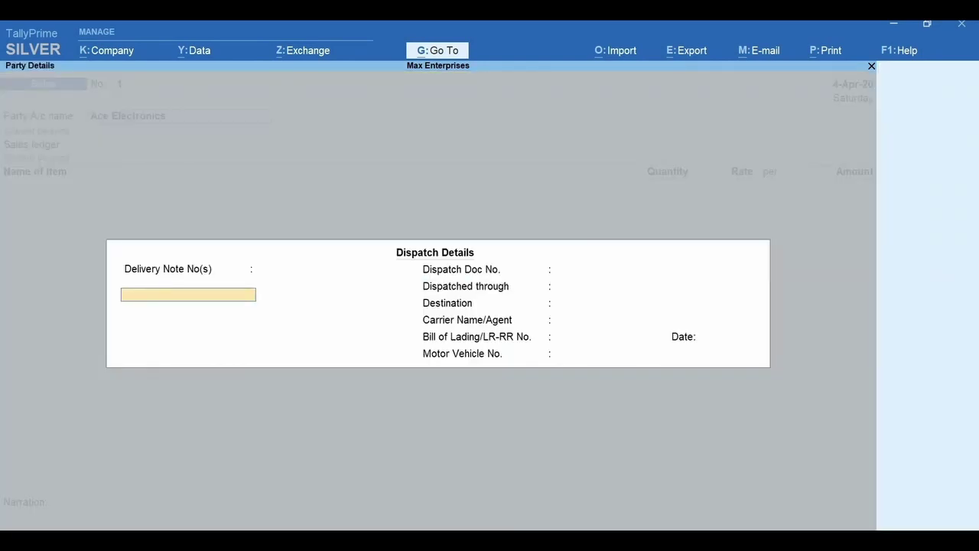
key("ctrl+a")
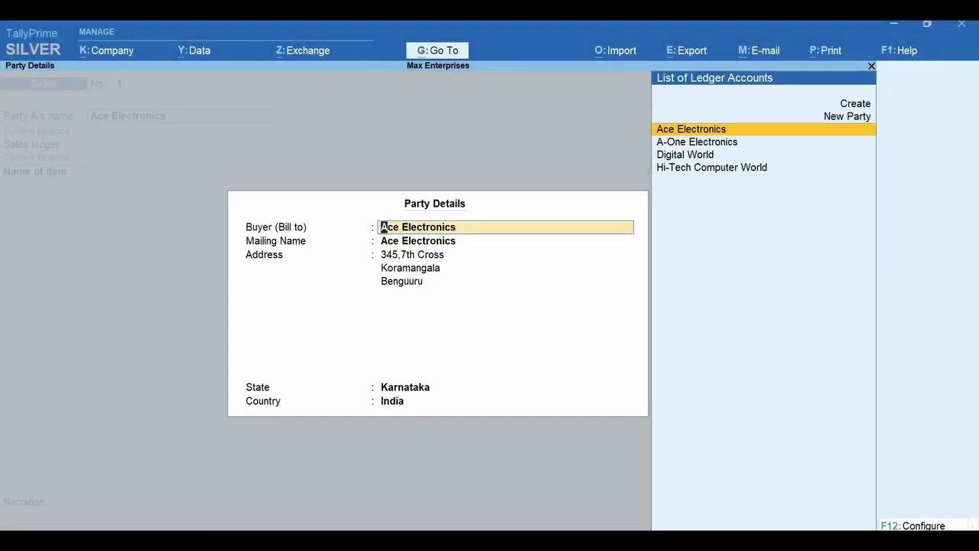
key("ctrl+a")
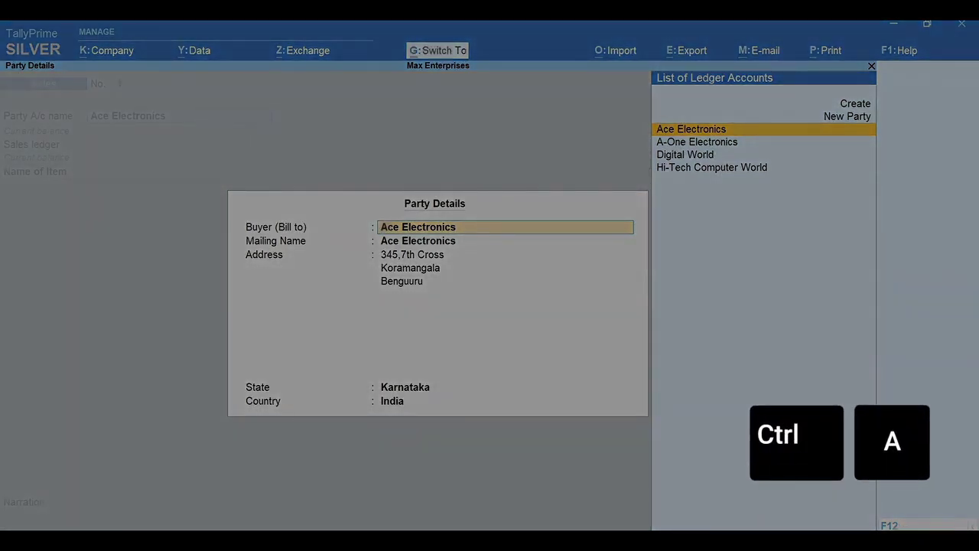
key("ctrl+a")
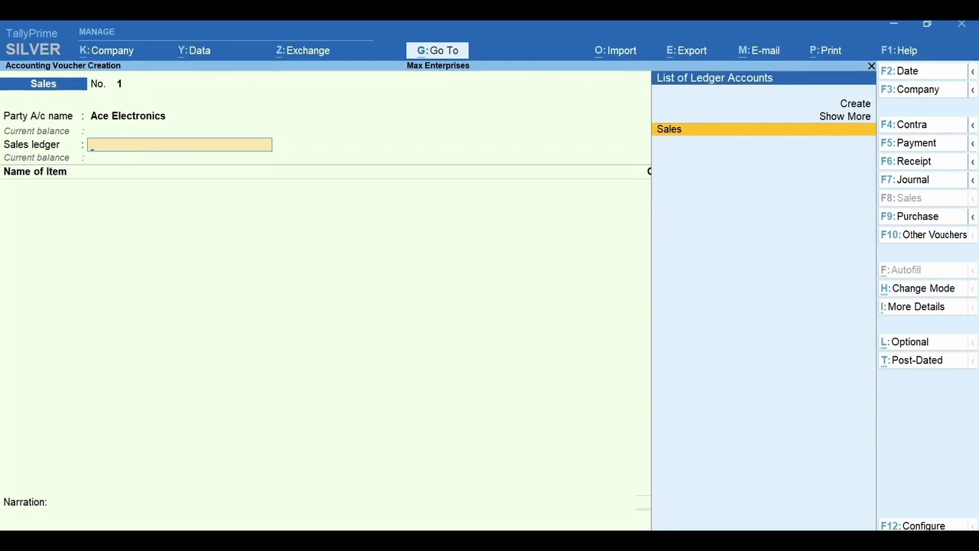
- Configure the sales voucher with Provide Buyer details and Provide Dispatch, Order, and Export details both set to No
key("F12")
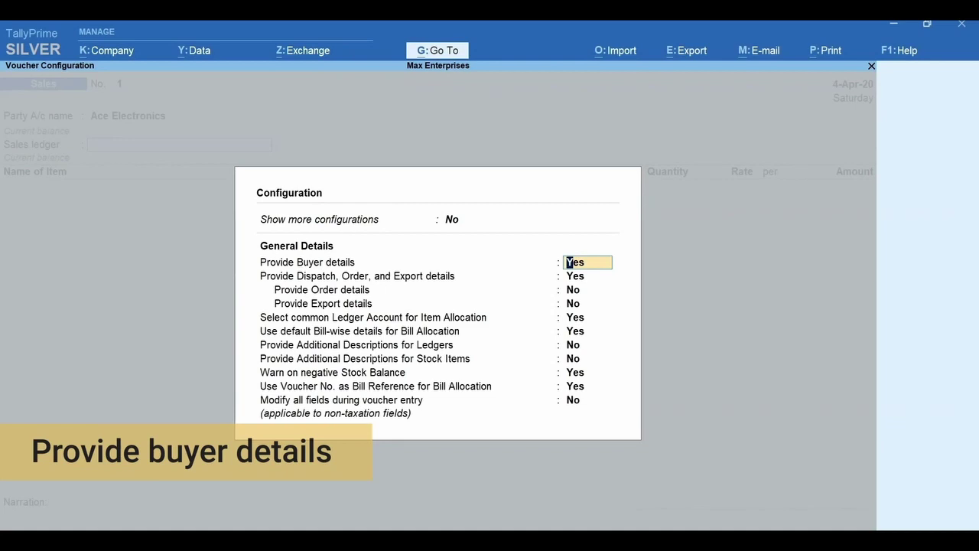
type("no")
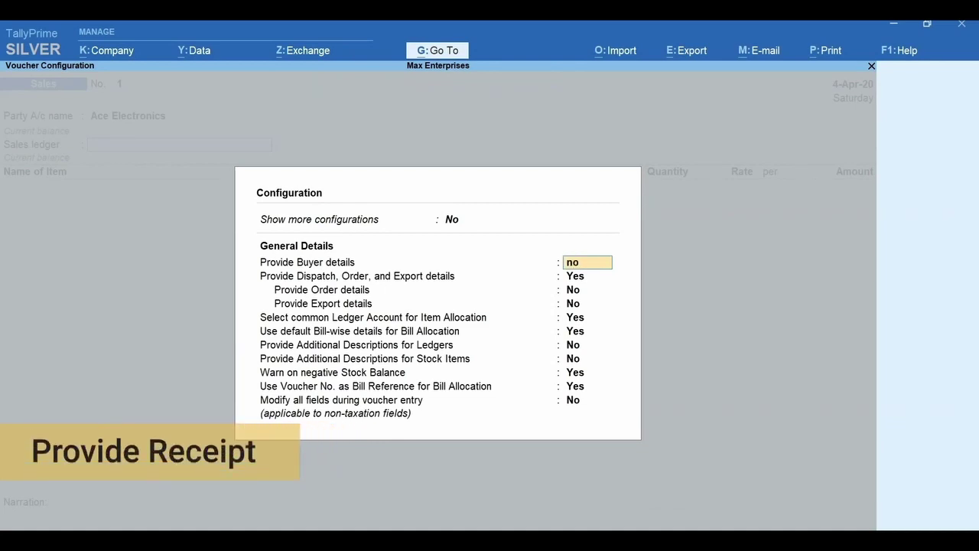
key("Return")
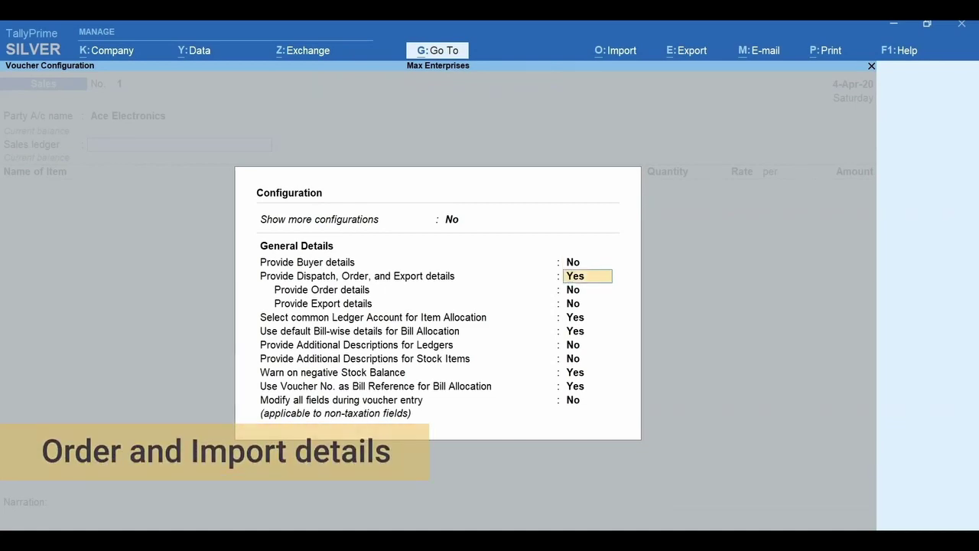
type("no")
key("Return")
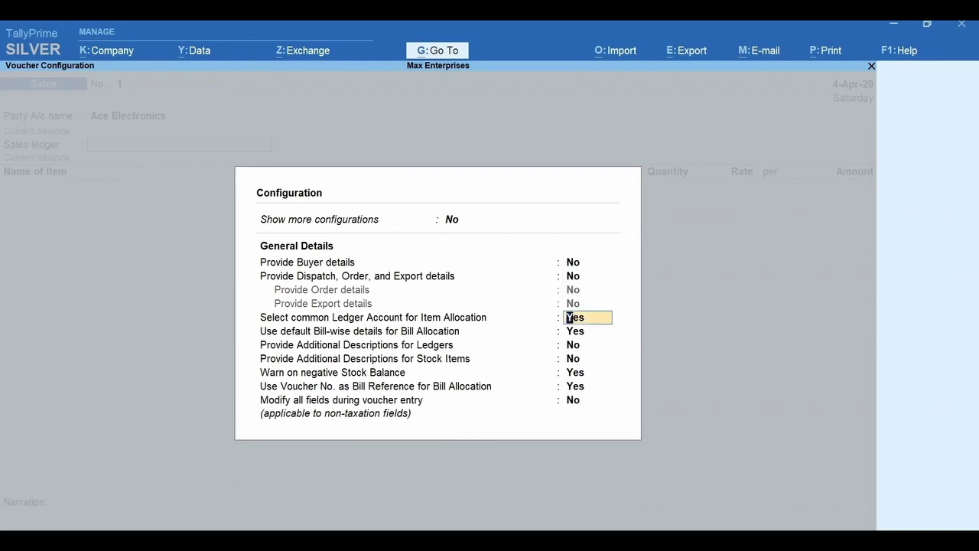
key("Return")
key("ctrl+a")
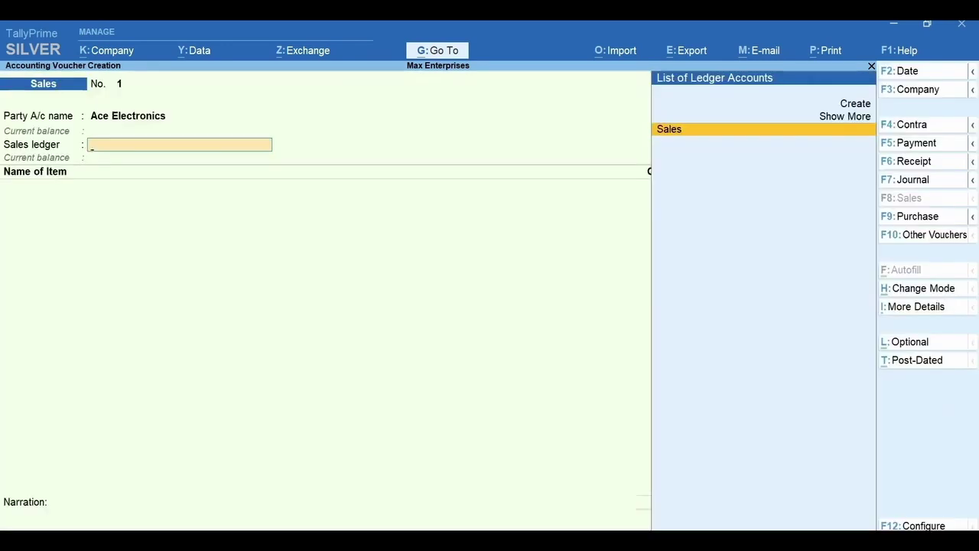
- View the list of additional details available for the sales voucher, then return to voucher entry
key("ctrl+i")
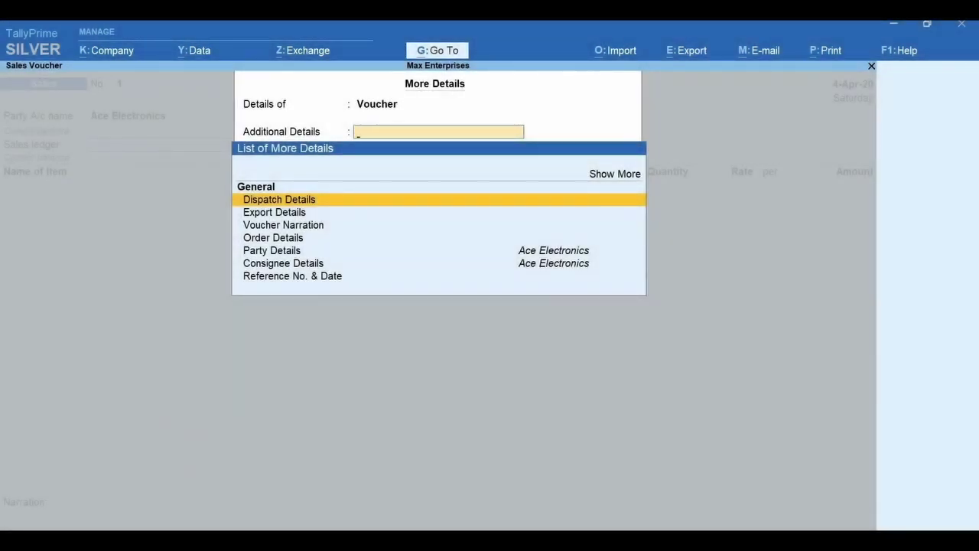
key("Escape")
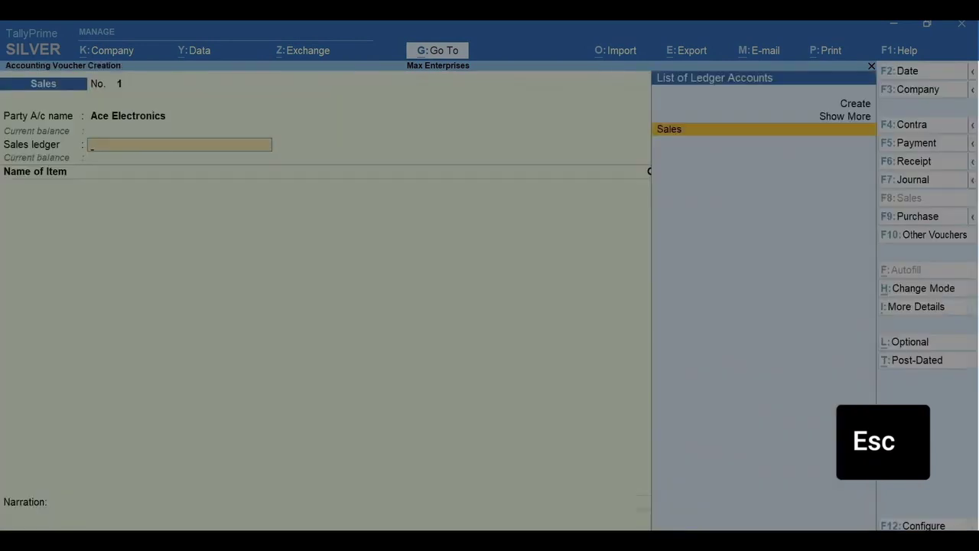
- Choose the Sales ledger and add the stock item Dell 17 inch Monitor with quantity 5 Nos at a rate of 8,900
key("Return")
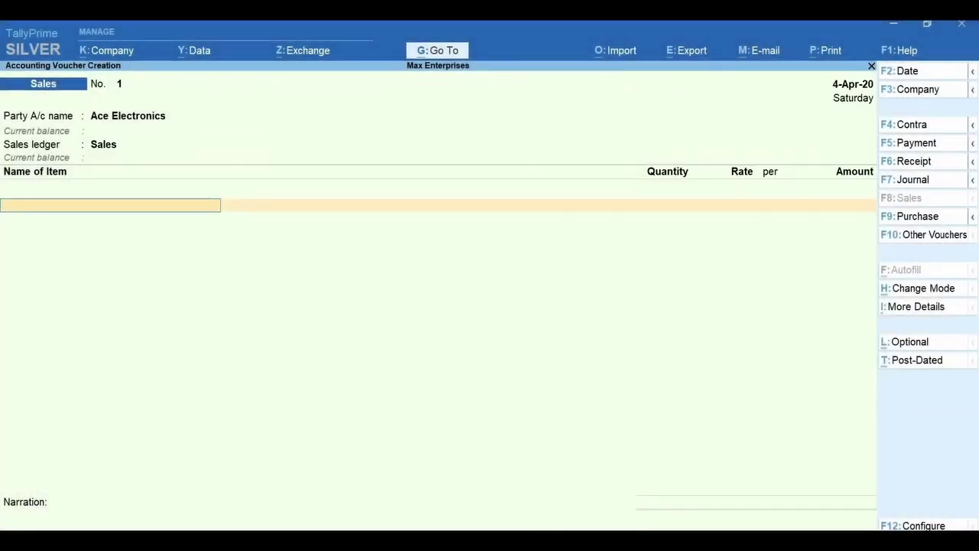
key("space")
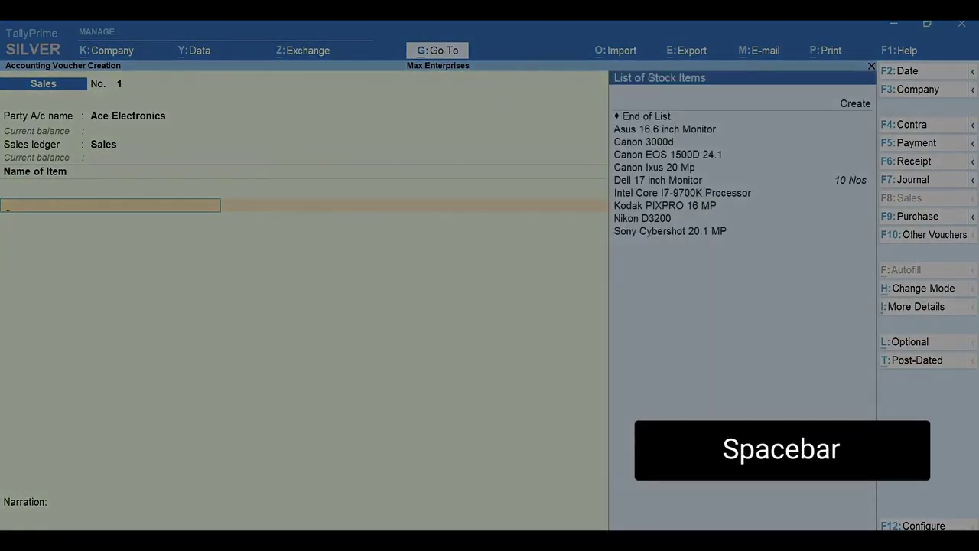
type("Del")
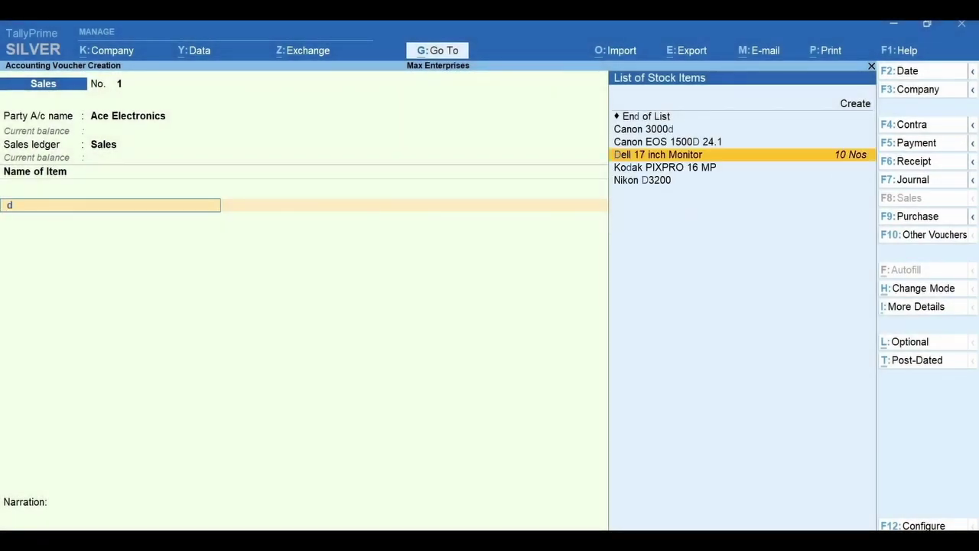
key("Return")
type("5 Nos")
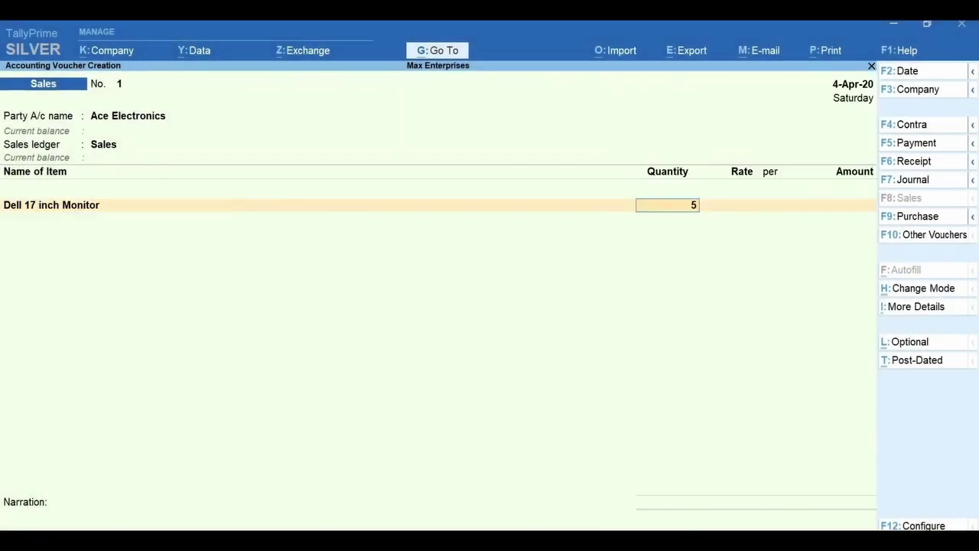
key("Return")
type("8900")
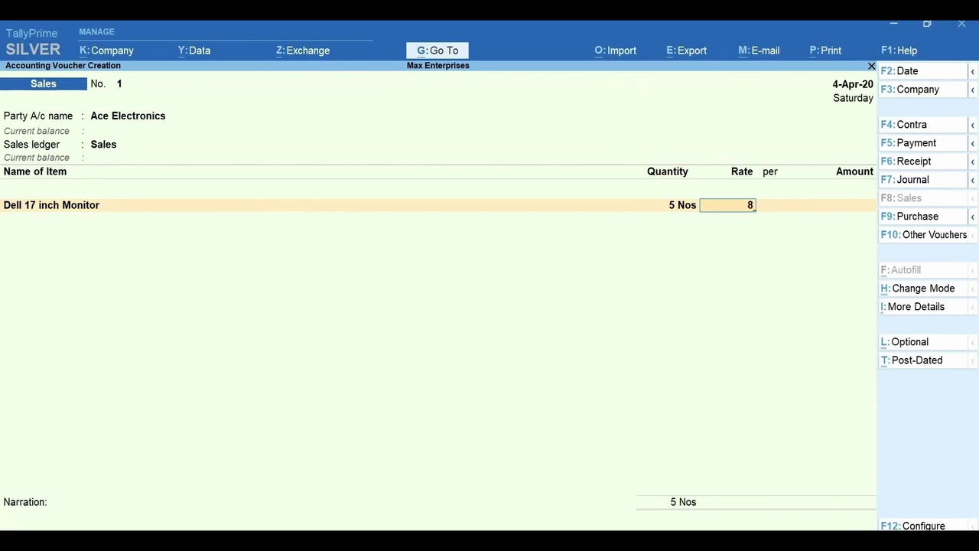
key("Return")
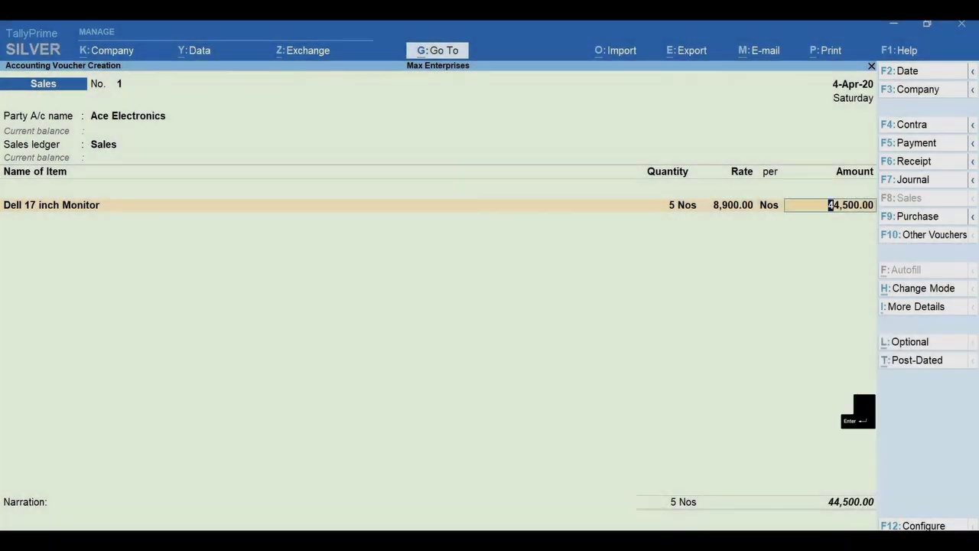
key("Return")
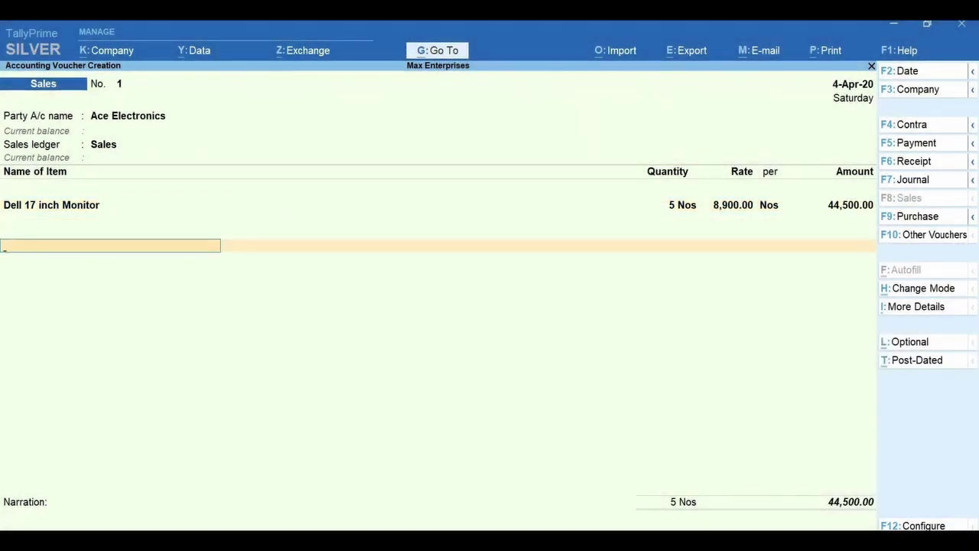
- End the item entry without additional ledgers, leave the narration blank, and save the sales voucher
key("Return")
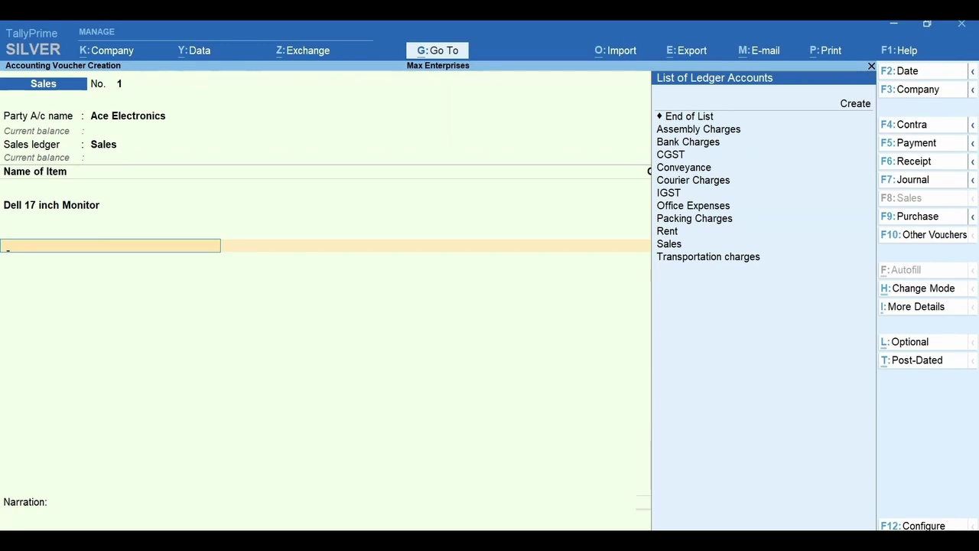
key("Return")
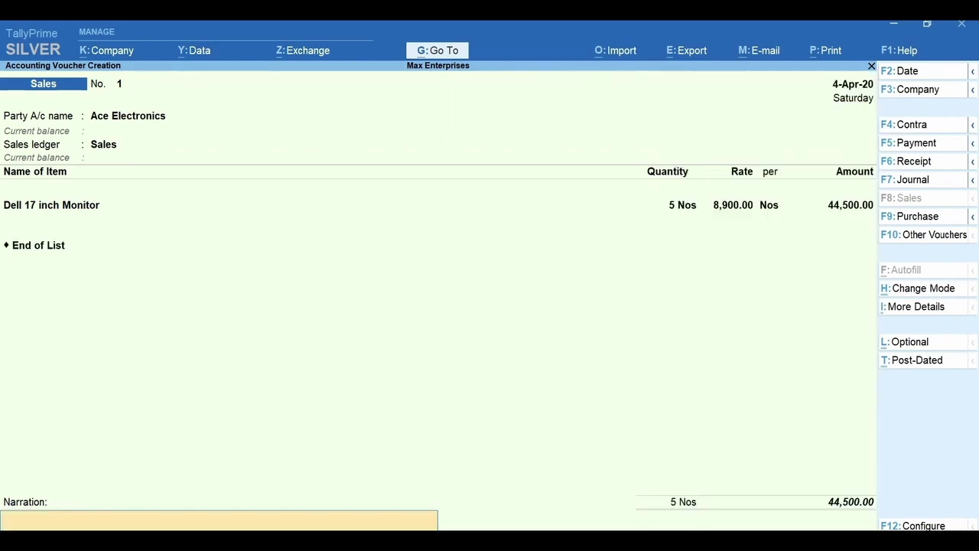
key("Return")
key("y")
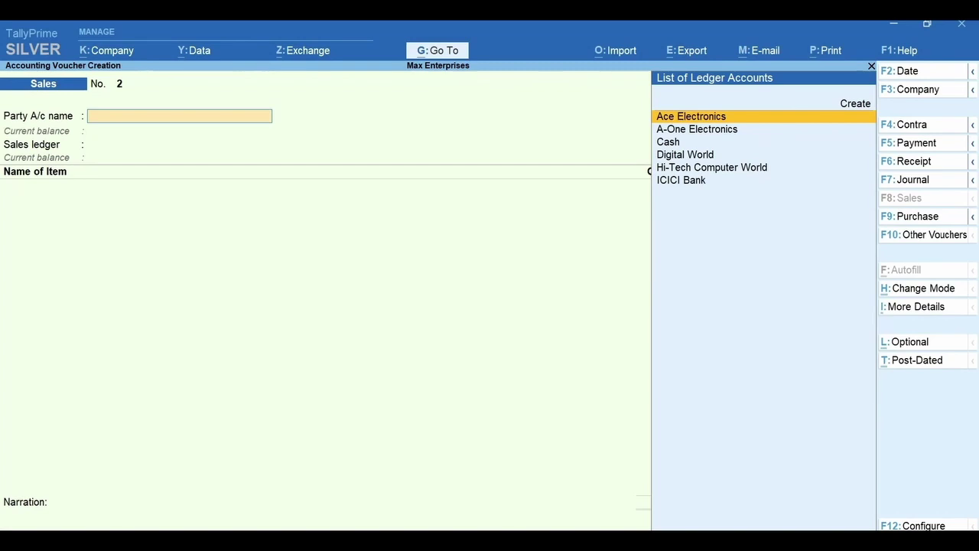
- Reopen the saved sales voucher and preview its invoice for printing, then close the preview
key("Page_Up")
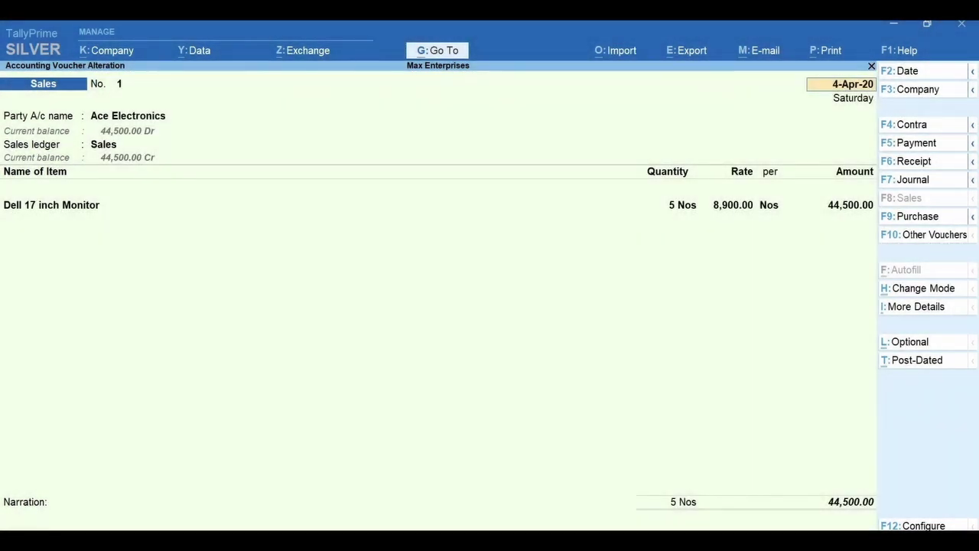
key("alt+p")
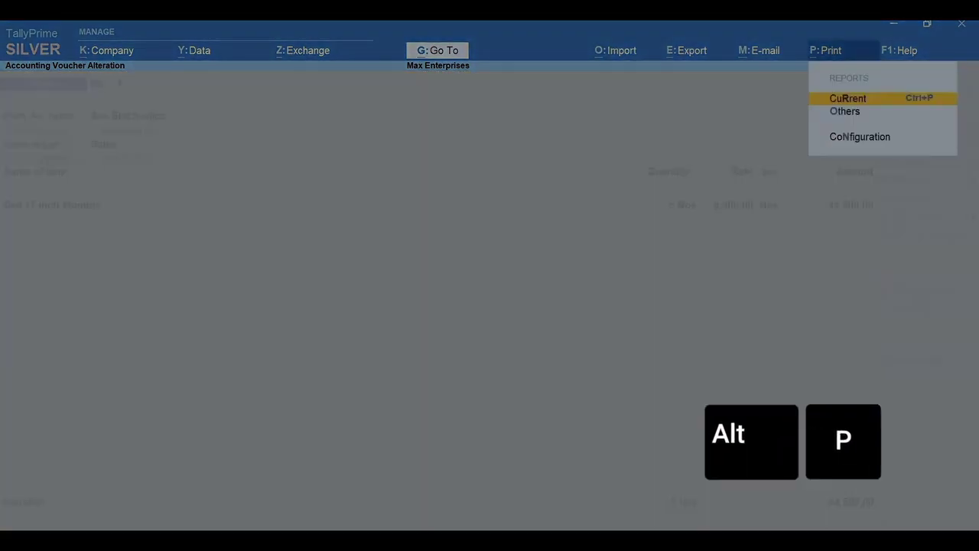
key("Return")
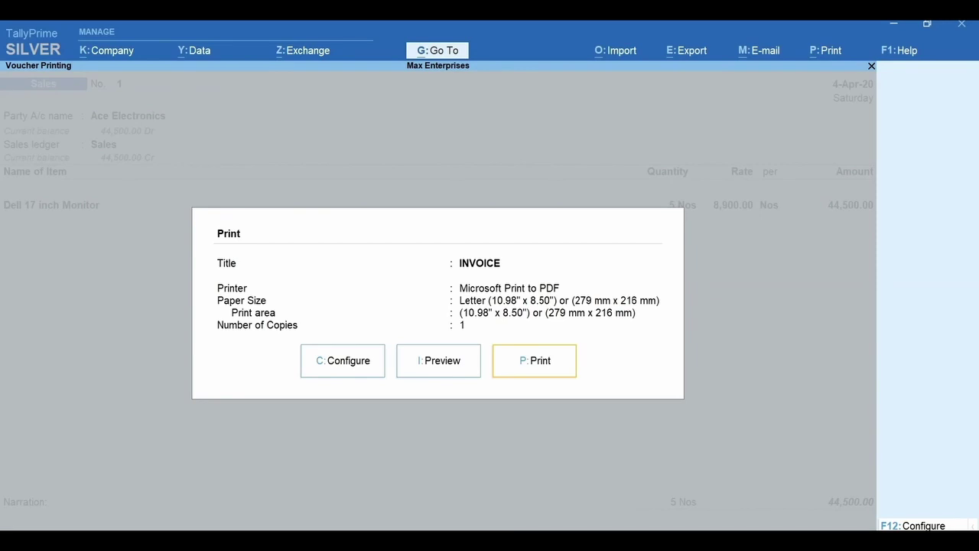
key("i")
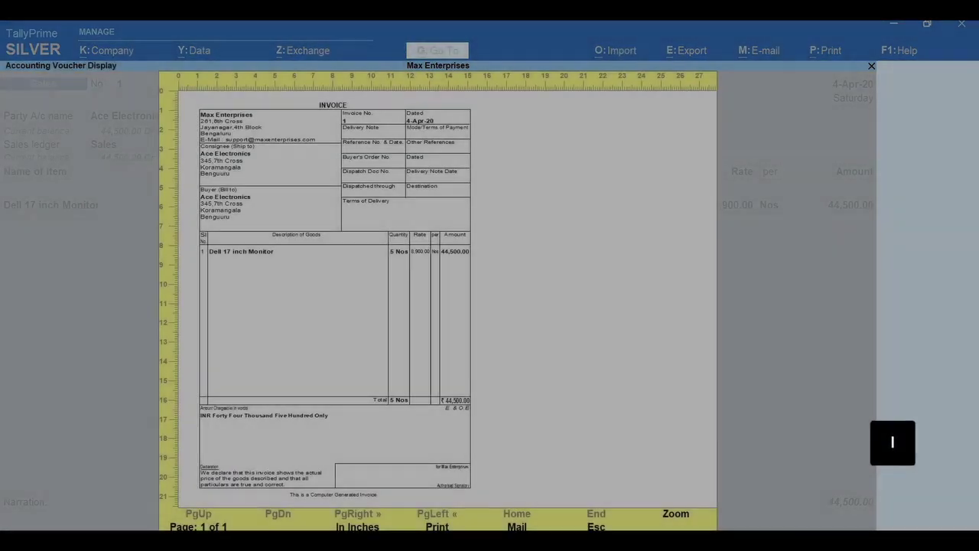
key("F4")
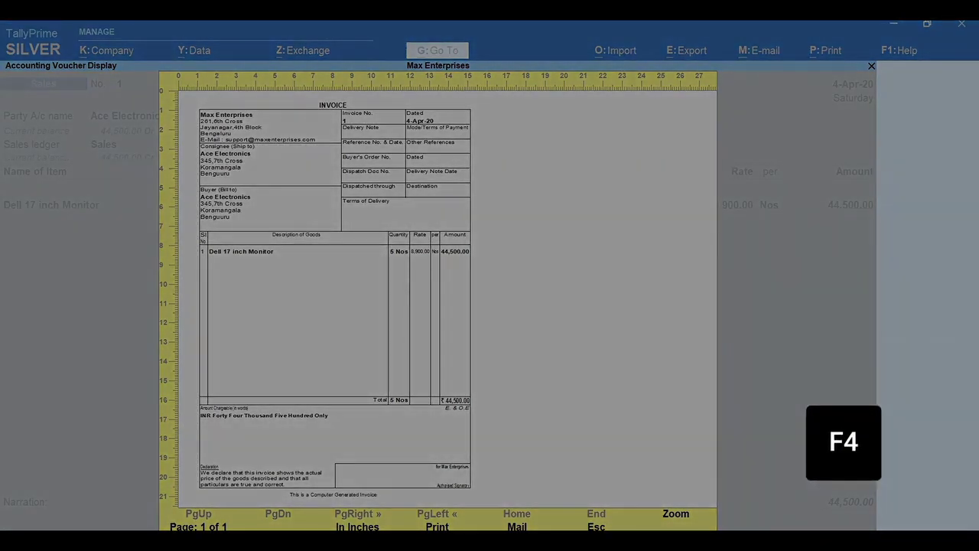
key("Escape")
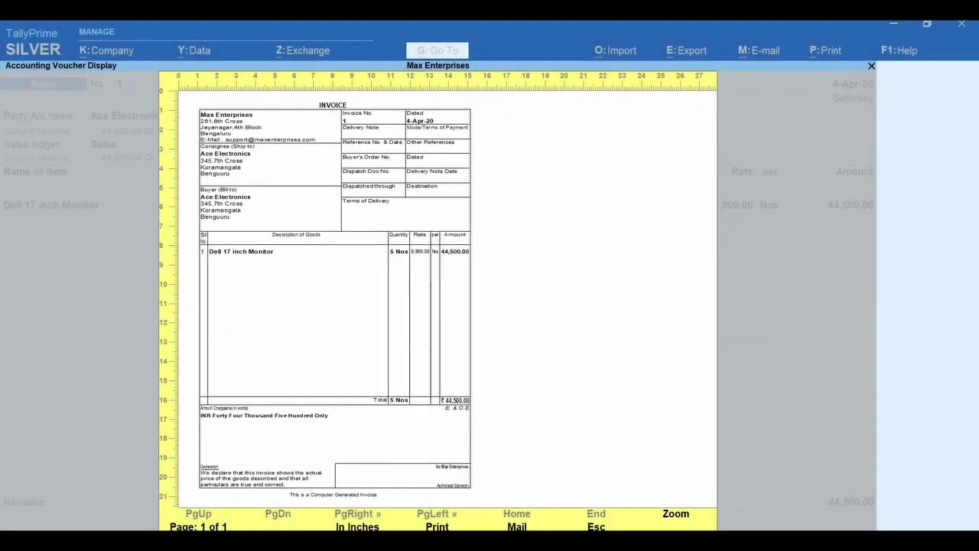
key("Escape")
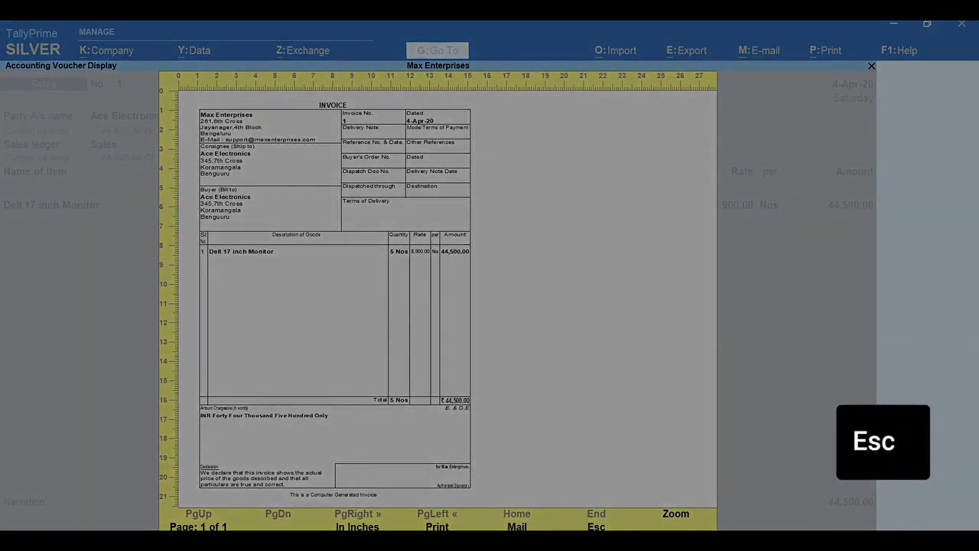
- Print one copy of the invoice to Microsoft Print to PDF and return to the sales voucher
key("p")
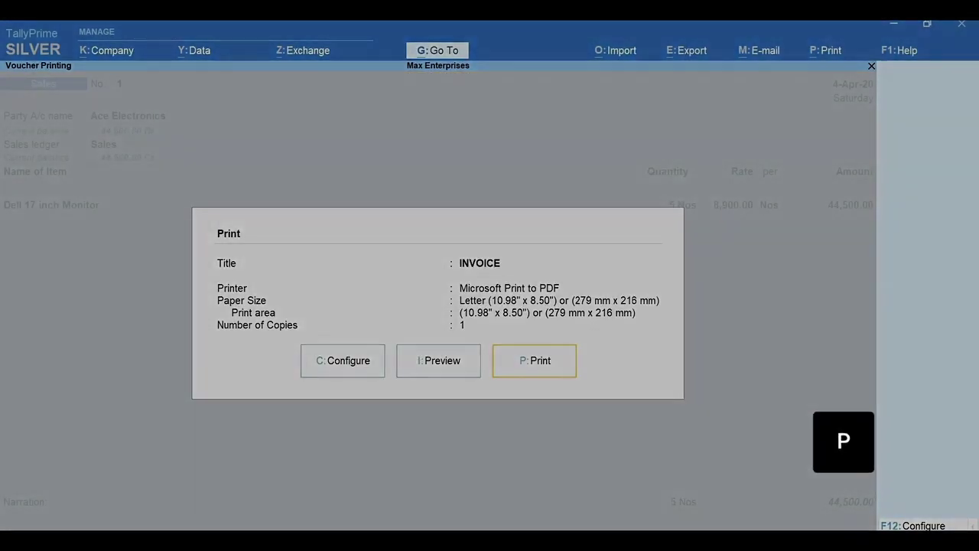
key("Escape")
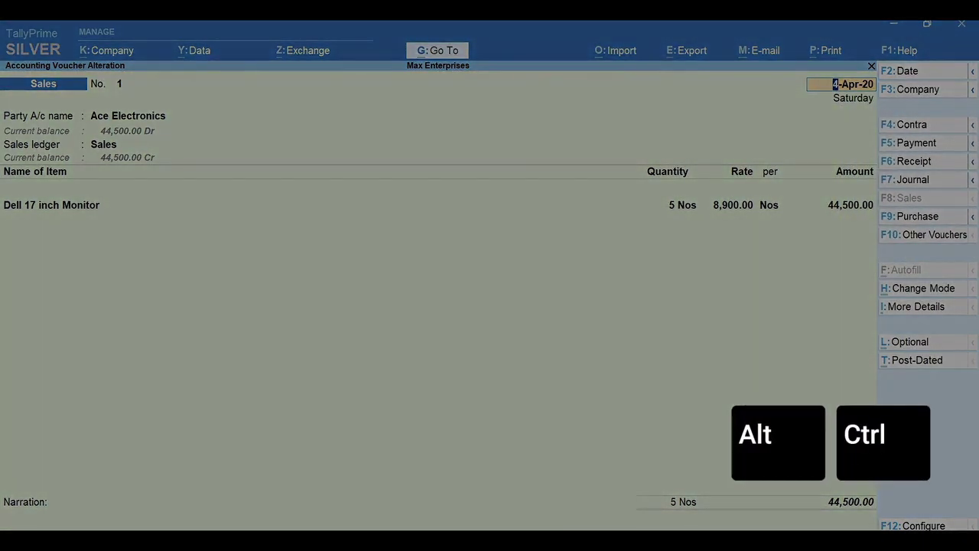
- View the related voucher types available under Purchase
key("alt")
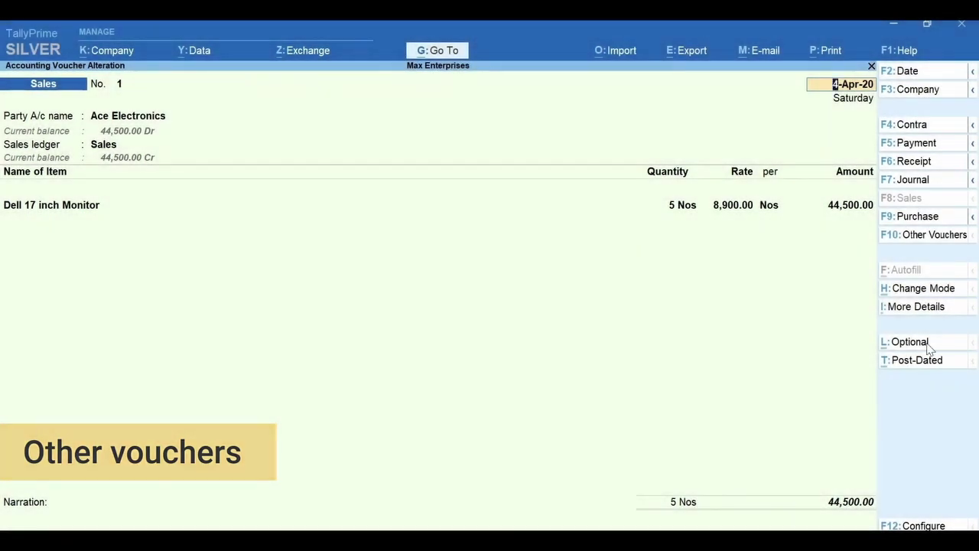
left_click(974, 218)
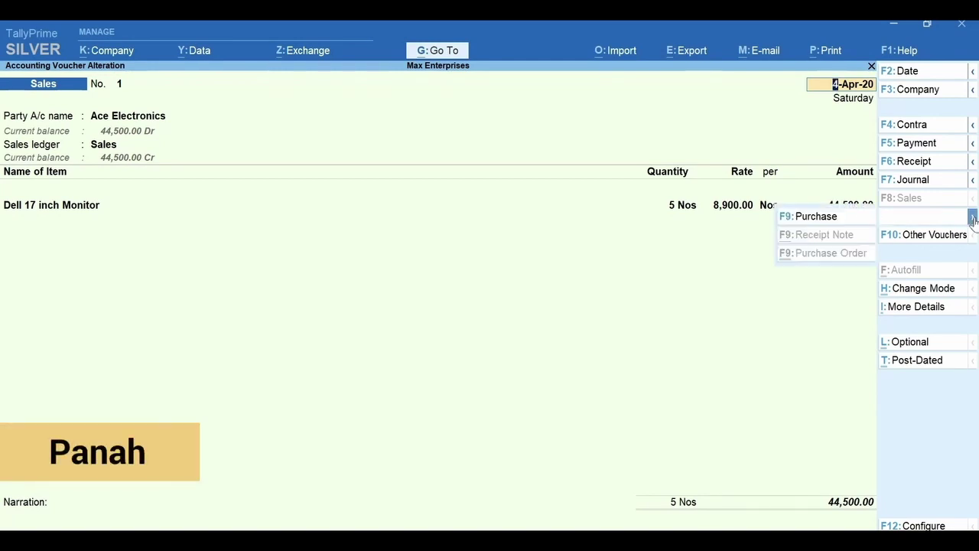